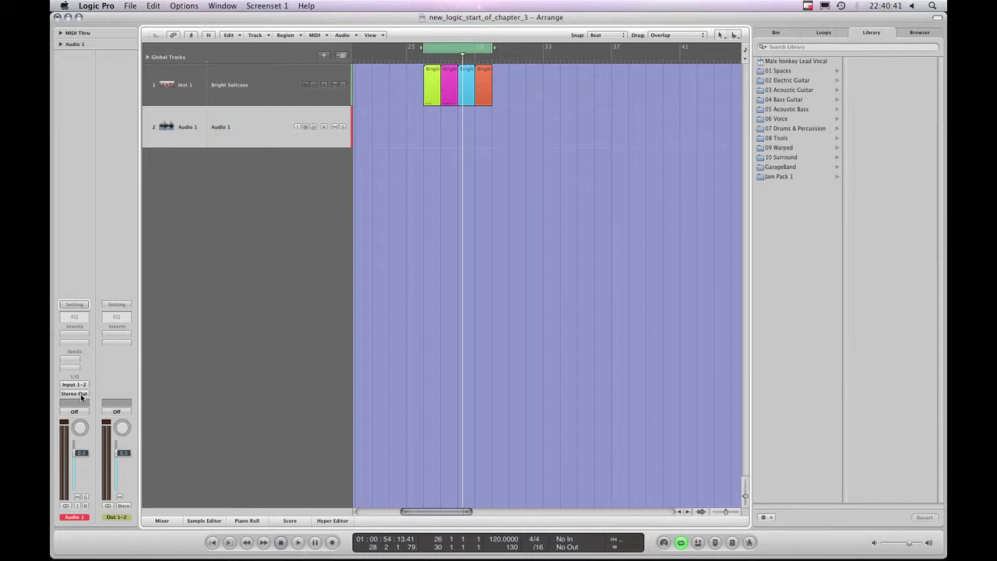
# Check the output routing of Audio 1 and Inst 1, leaving both unchanged.
pyautogui.click(74, 394)
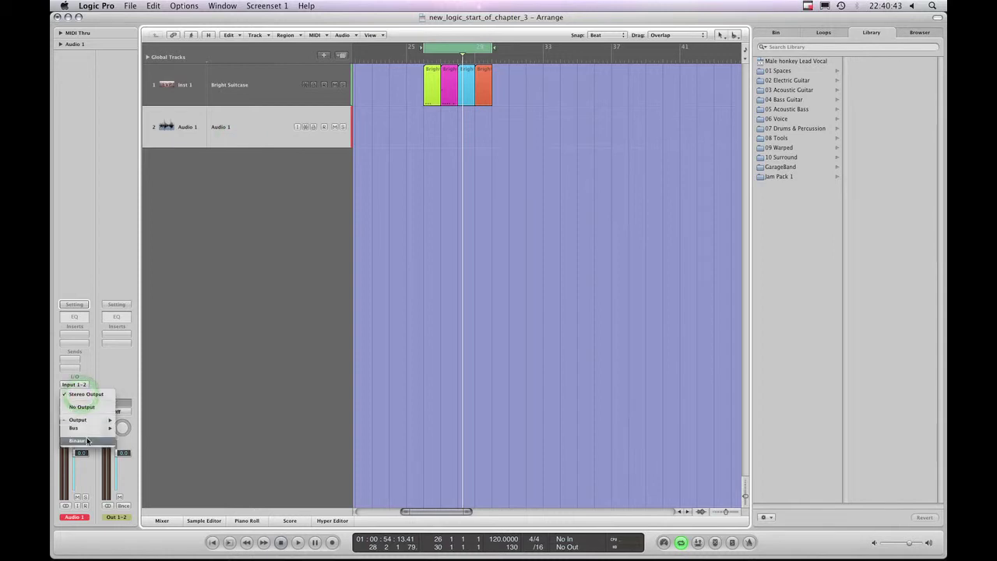
pyautogui.click(219, 81)
pyautogui.click(219, 80)
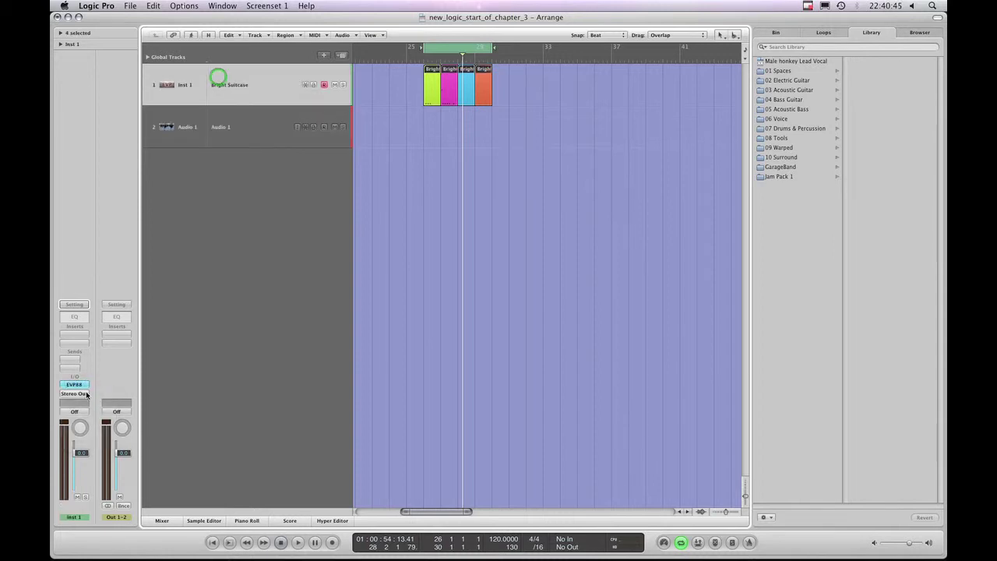
pyautogui.click(86, 395)
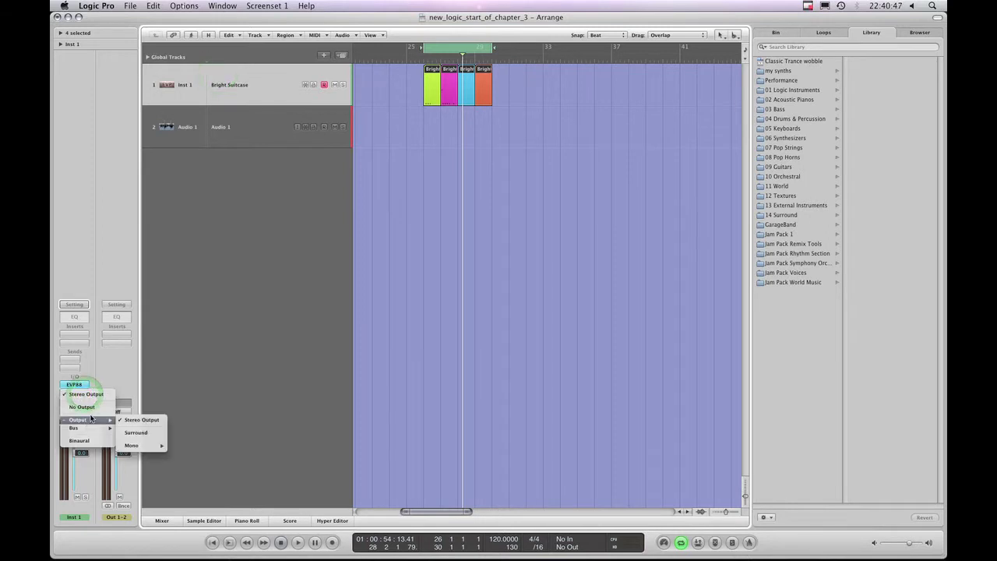
pyautogui.click(85, 252)
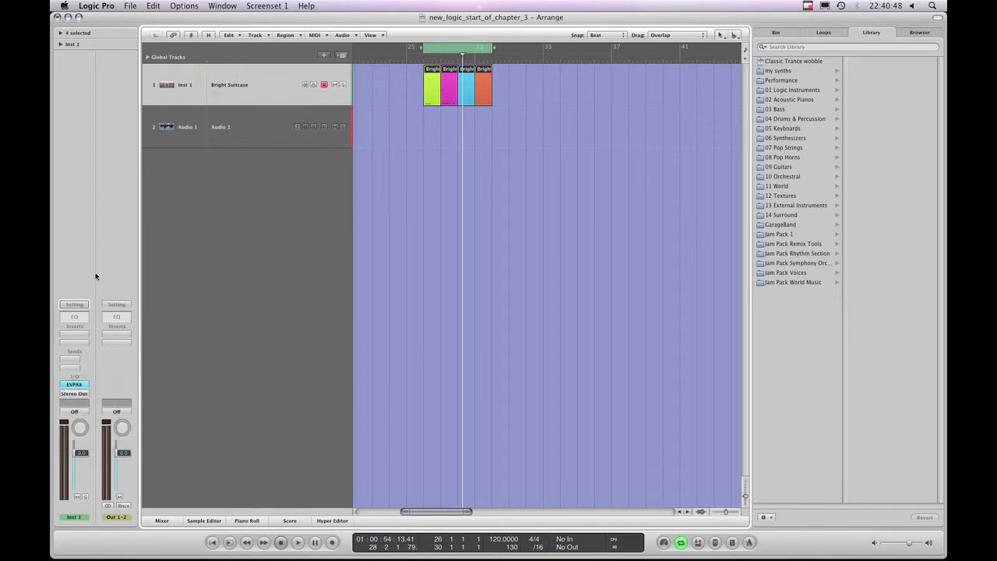
pyautogui.click(258, 122)
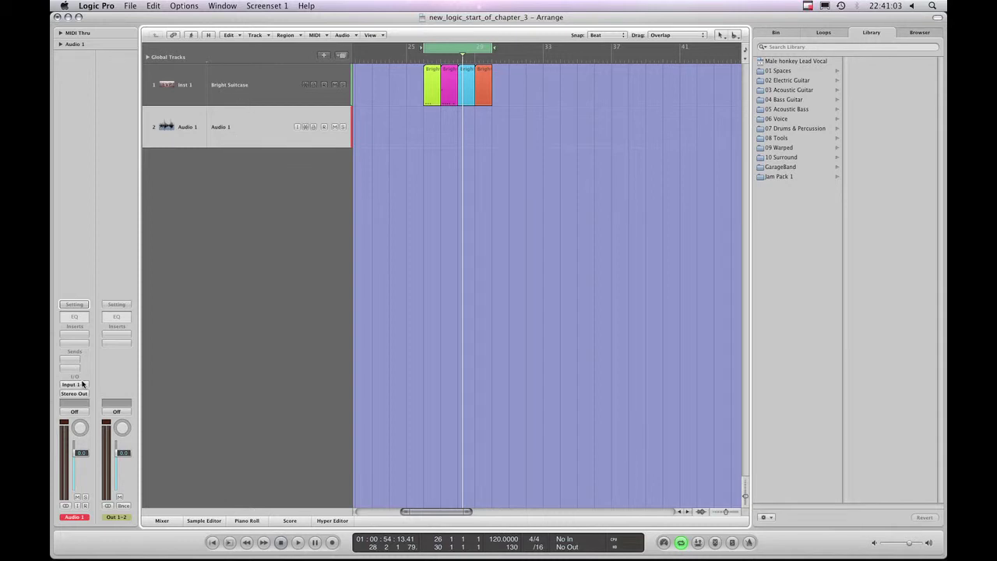
# Compare the Inst 1 and Audio 1 channel strips, then list Audio 1's input choices.
pyautogui.click(250, 92)
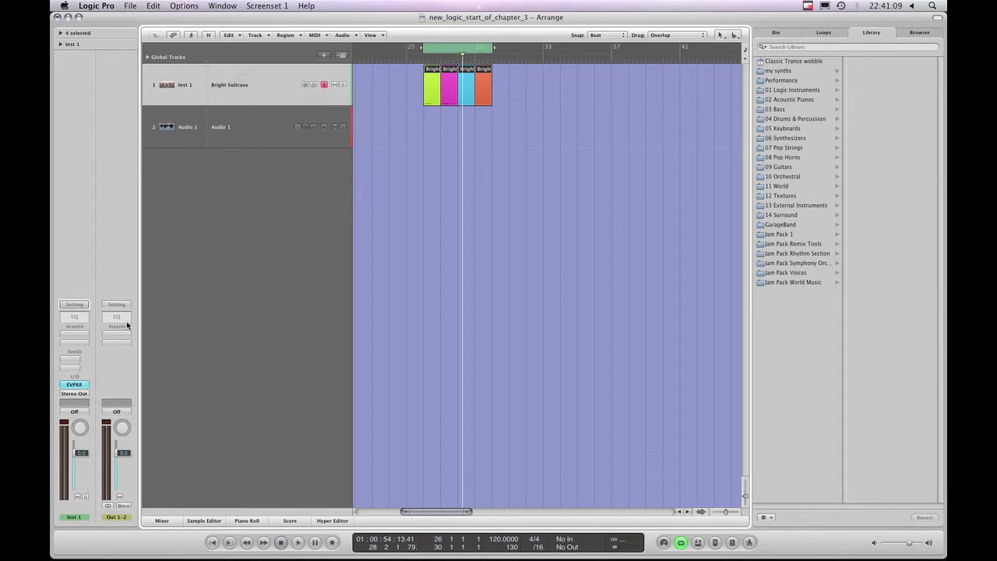
pyautogui.click(248, 130)
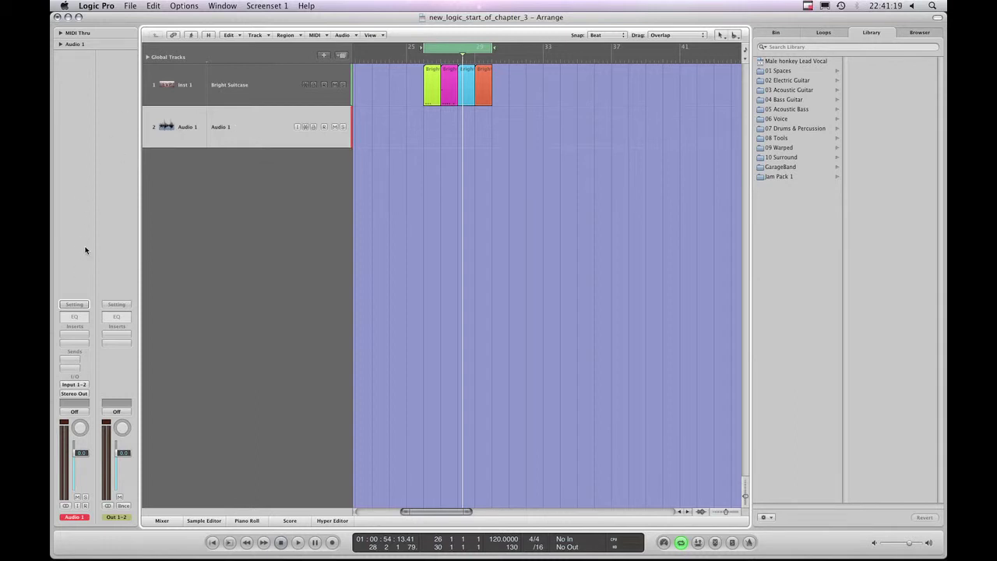
pyautogui.click(240, 95)
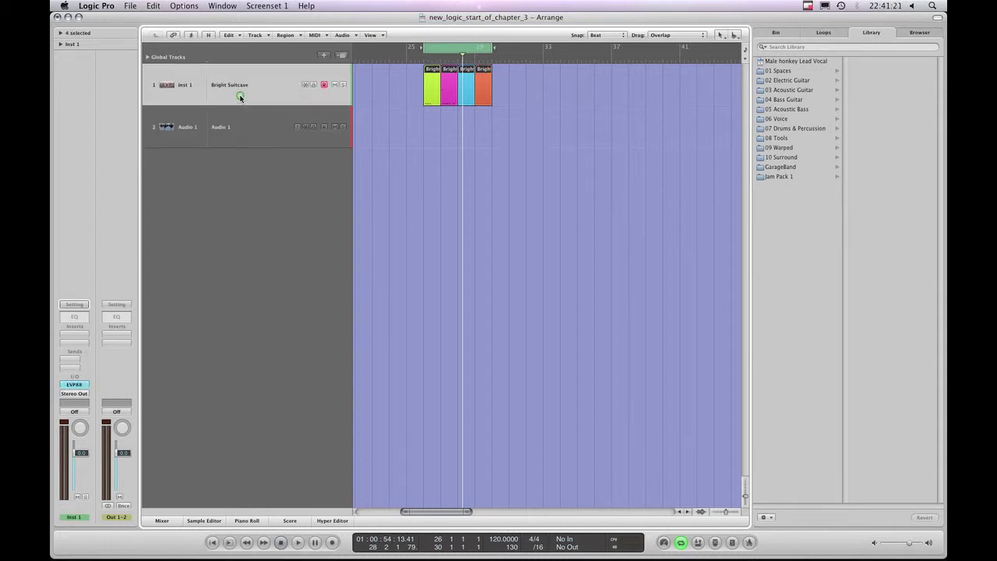
pyautogui.click(250, 130)
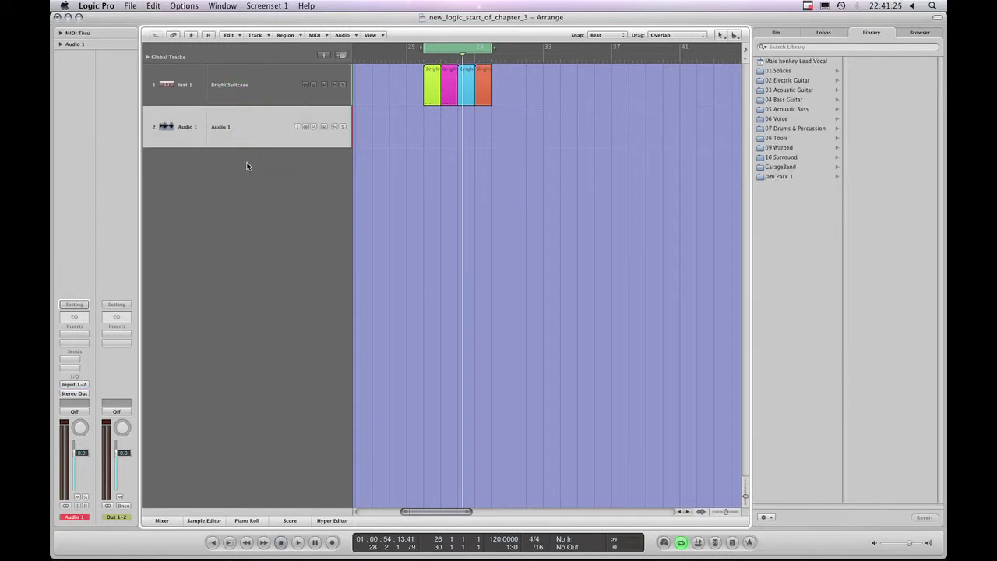
pyautogui.click(233, 135)
pyautogui.click(67, 455)
pyautogui.click(81, 387)
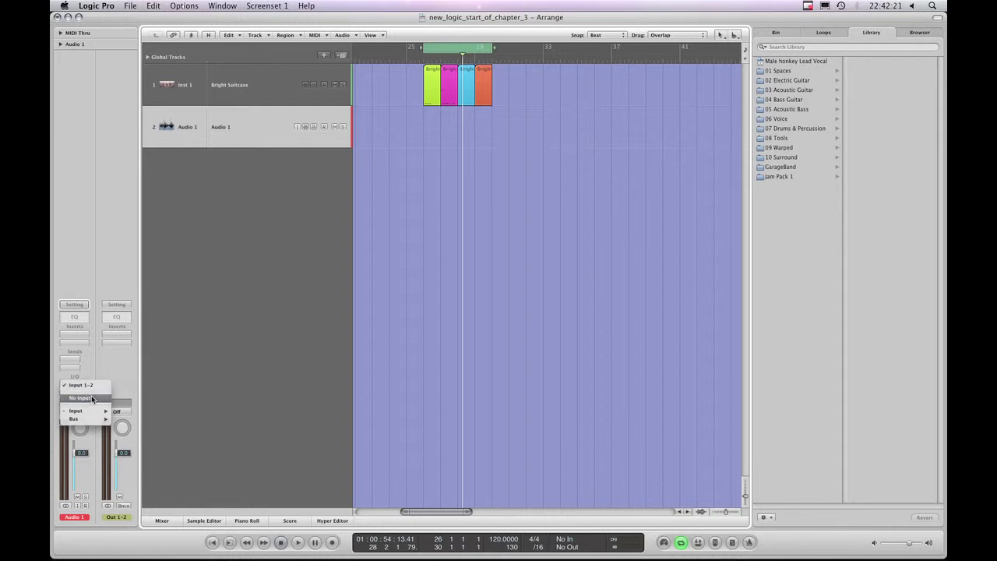
# View the Input submenu and close the list, leaving Audio 1 on Input 1-2.
pyautogui.moveTo(96, 413)
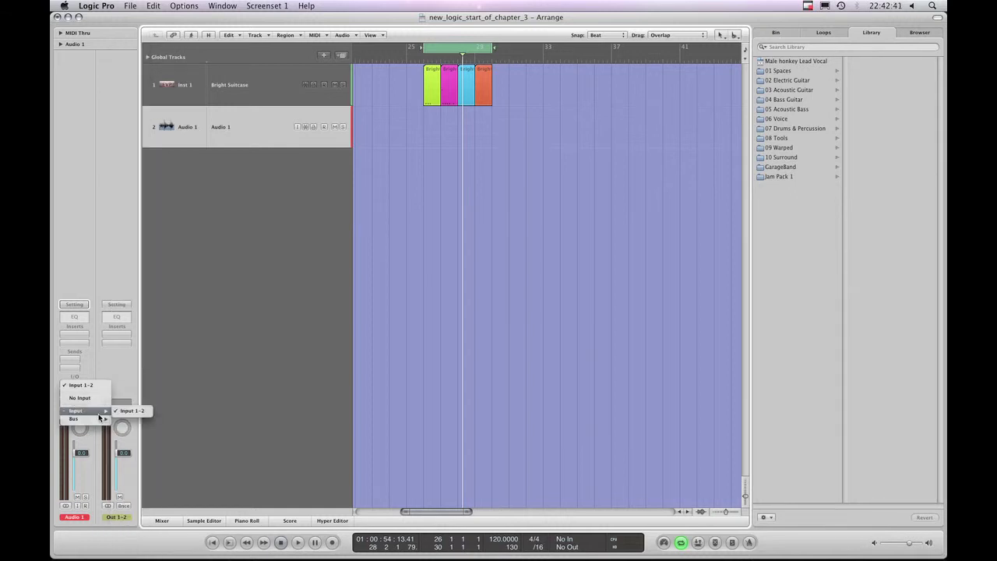
pyautogui.click(80, 242)
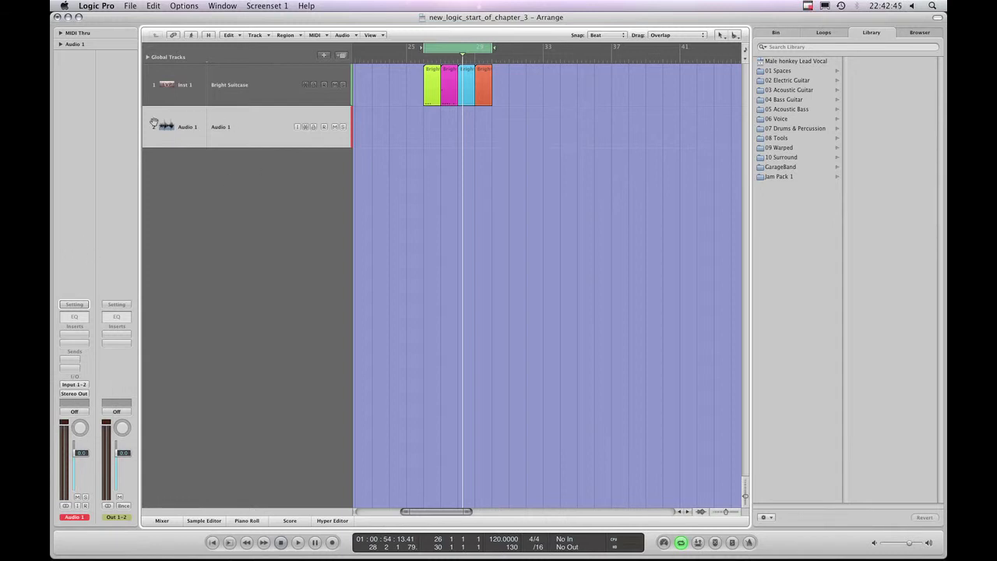
pyautogui.click(84, 385)
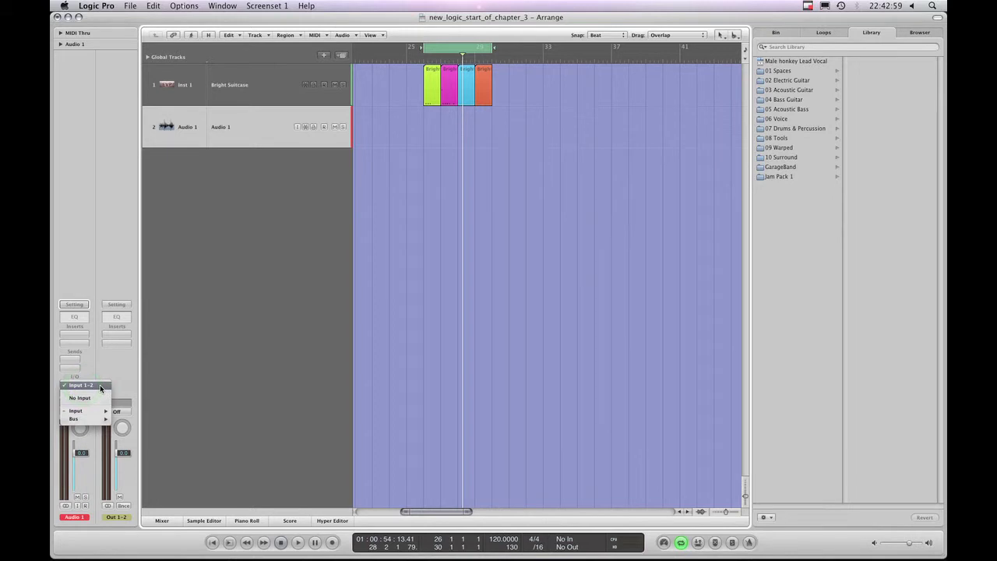
pyautogui.moveTo(96, 412)
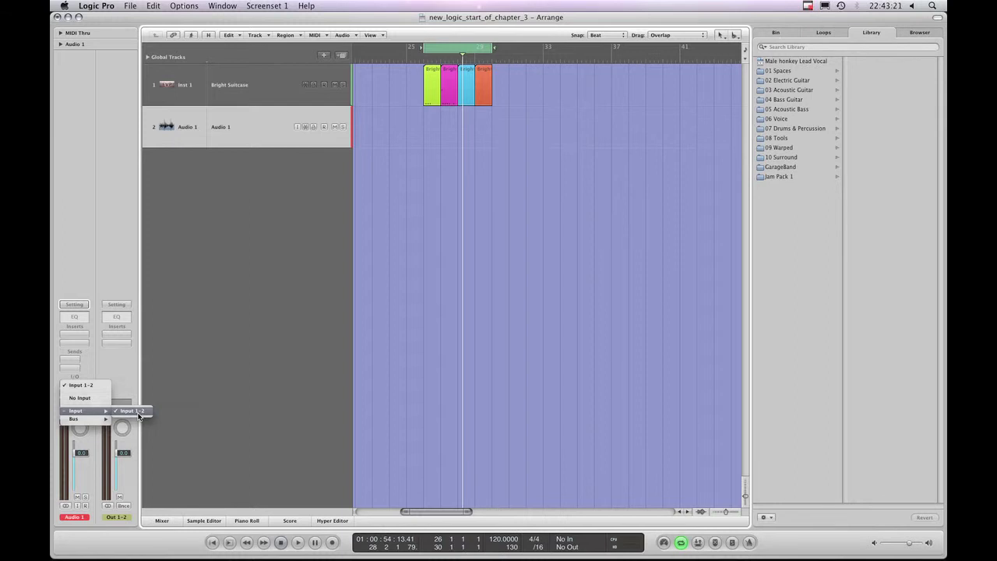
pyautogui.click(138, 416)
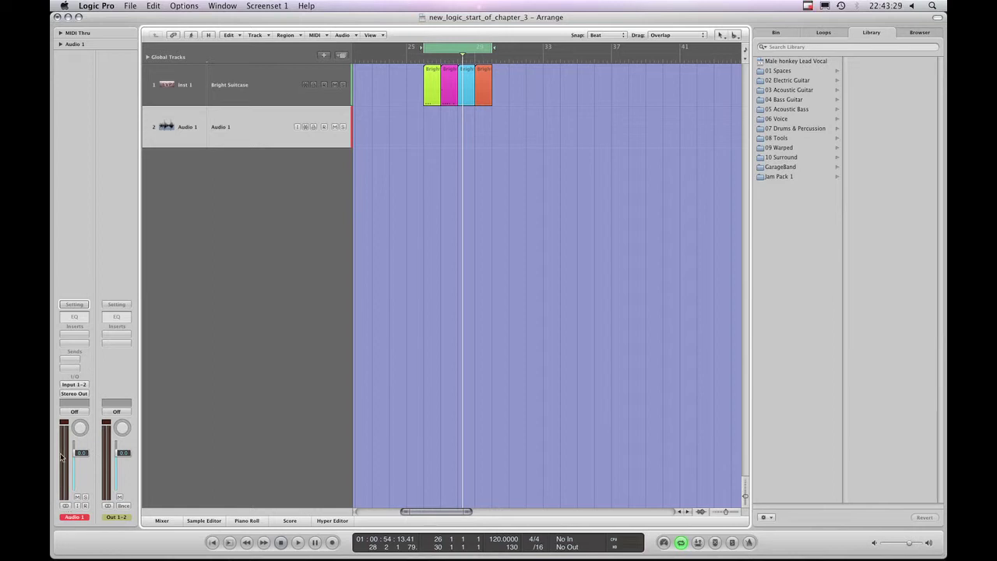
# Switch Audio 1 to mono on Input 1 and list its mono input choices.
pyautogui.click(66, 506)
pyautogui.click(83, 387)
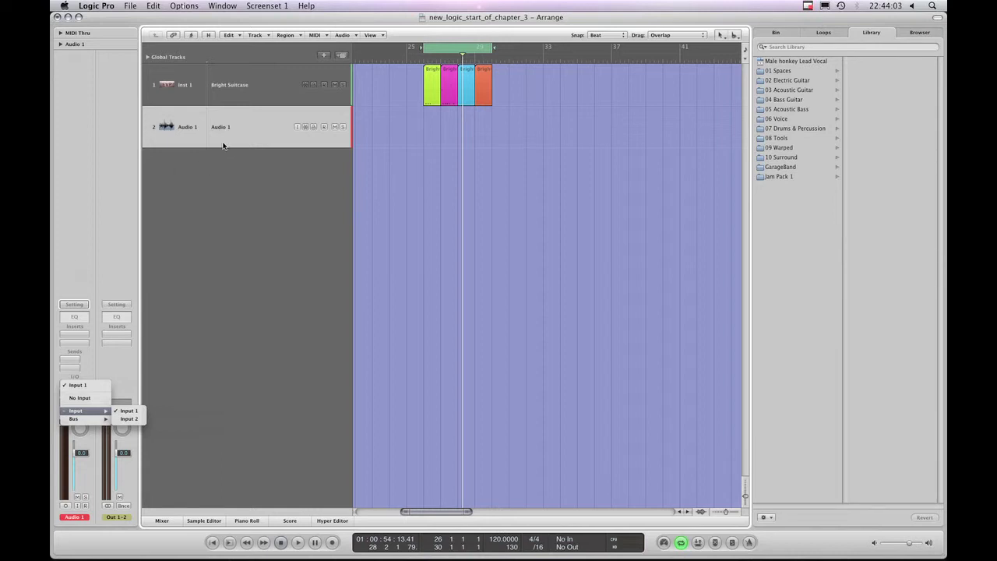
pyautogui.moveTo(92, 414)
pyautogui.click(70, 270)
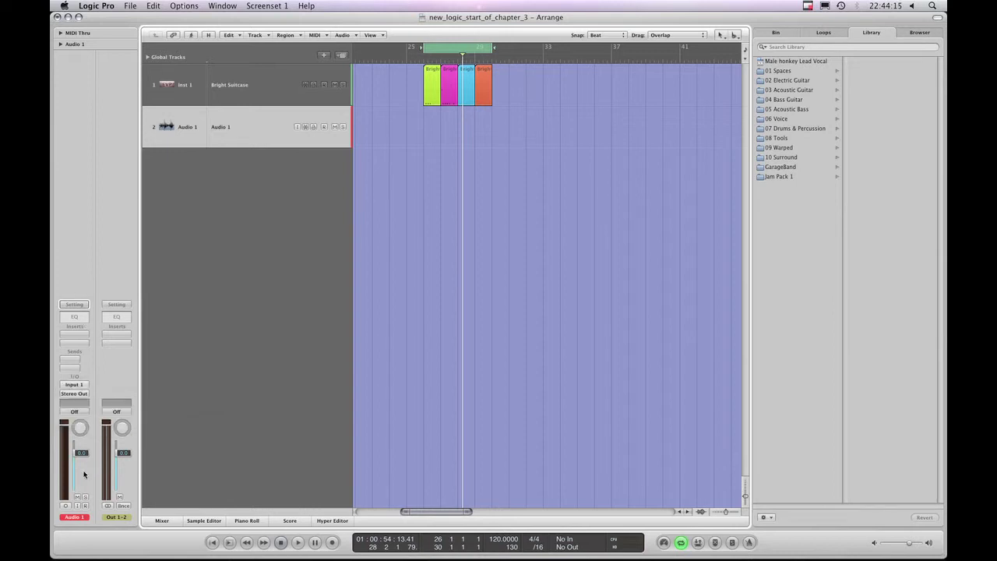
# Make Audio 1 stereo again and review its input list, keeping Input 1-2.
pyautogui.click(66, 506)
pyautogui.click(81, 386)
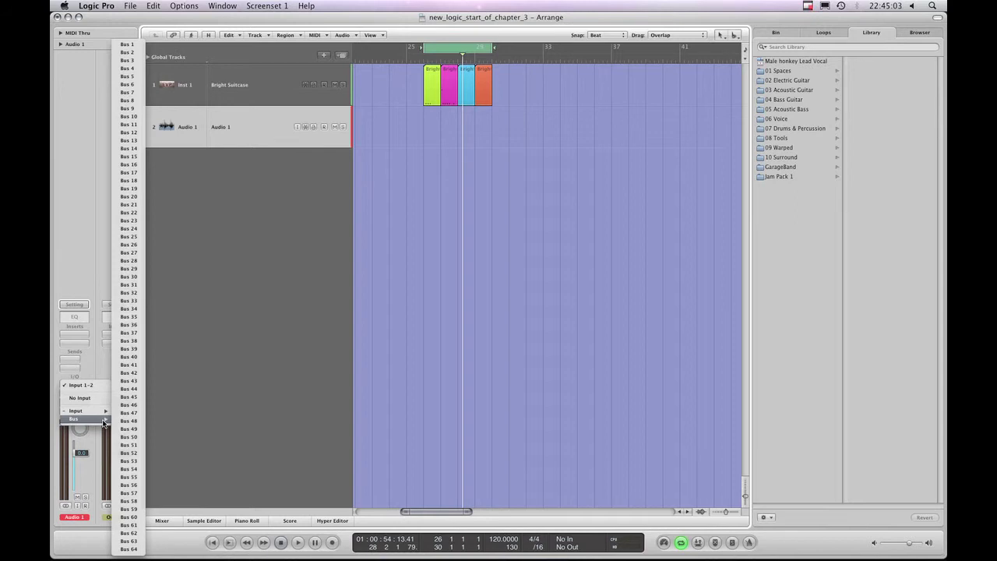
pyautogui.click(76, 252)
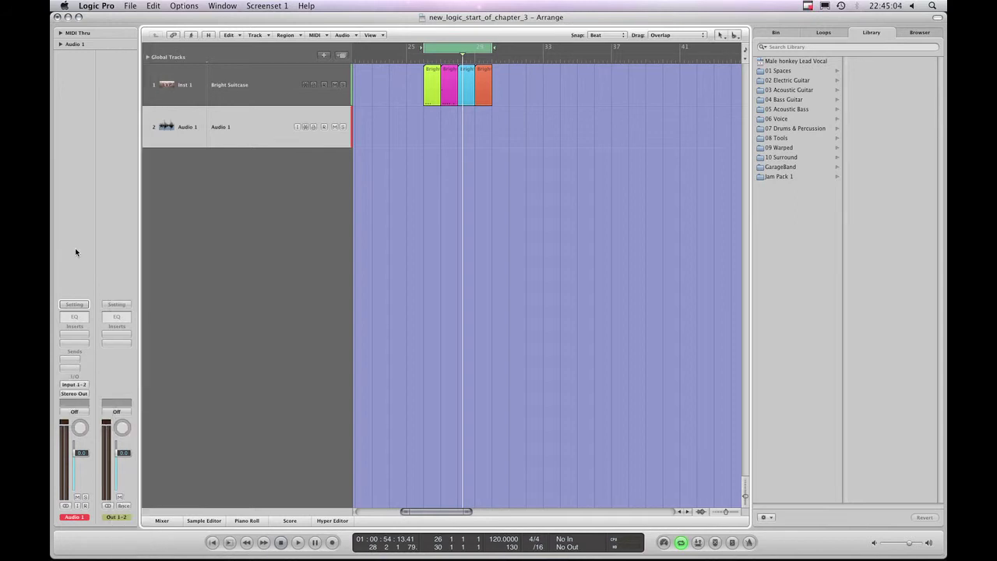
# Show the Inst 1 channel strip and review its instrument list, keeping EVP88.
pyautogui.click(226, 85)
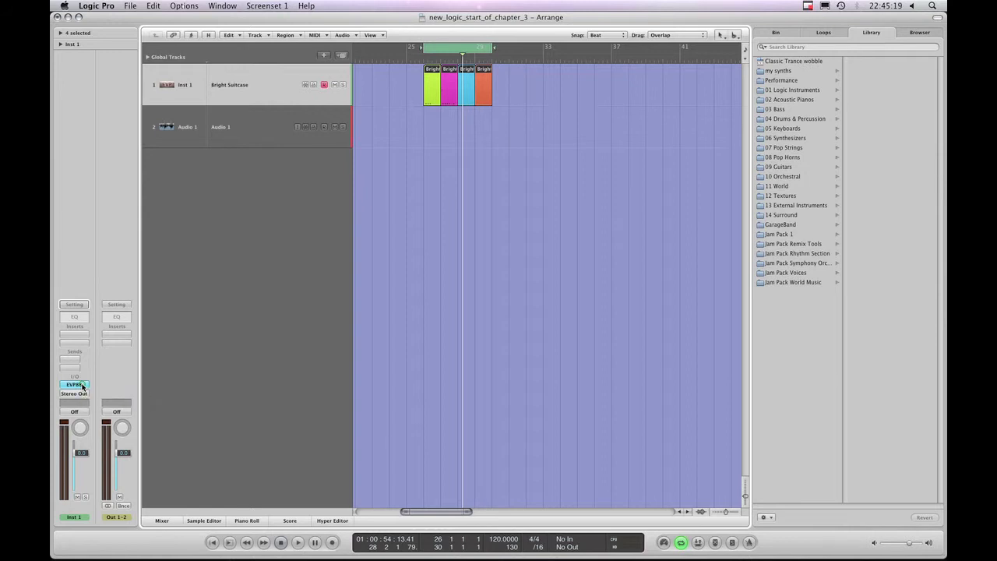
pyautogui.click(77, 385)
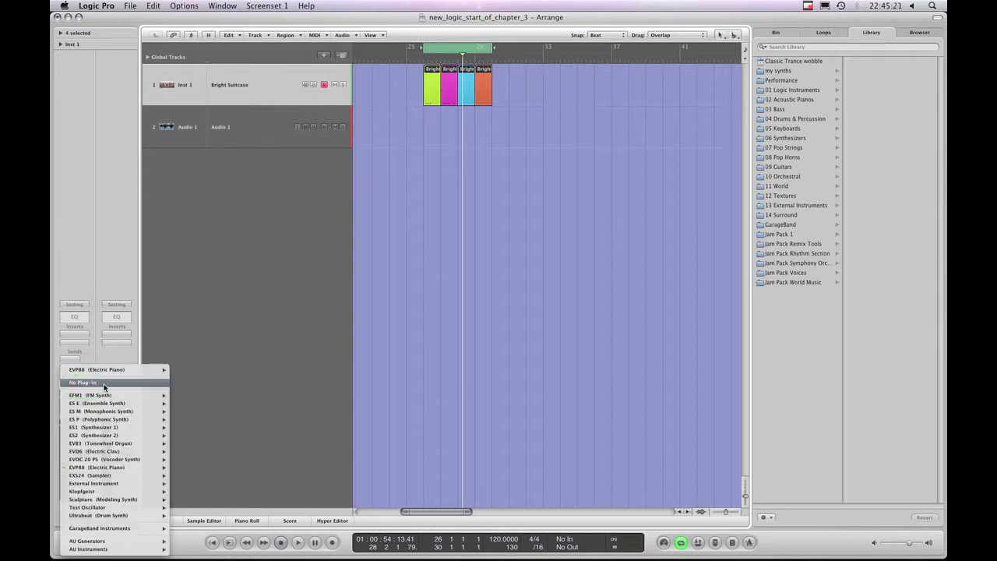
pyautogui.press('Escape')
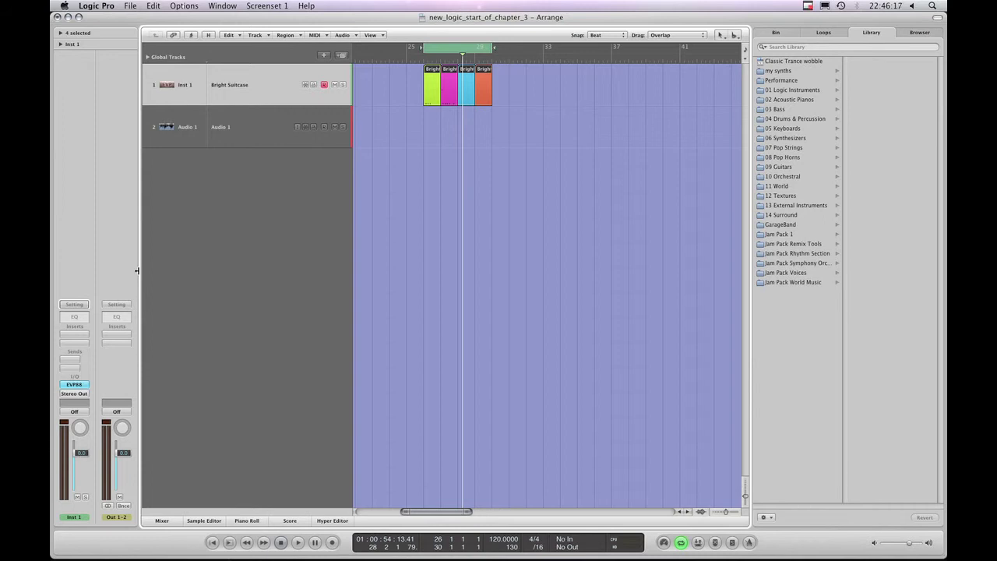
pyautogui.click(246, 127)
pyautogui.click(253, 85)
pyautogui.click(261, 138)
pyautogui.click(255, 87)
pyautogui.click(263, 123)
pyautogui.click(265, 85)
pyautogui.click(237, 130)
pyautogui.click(238, 97)
pyautogui.click(242, 94)
pyautogui.click(259, 84)
# Review Inst 1's Stereo Out output unchanged, then show the Audio 1 channel strip.
pyautogui.click(76, 395)
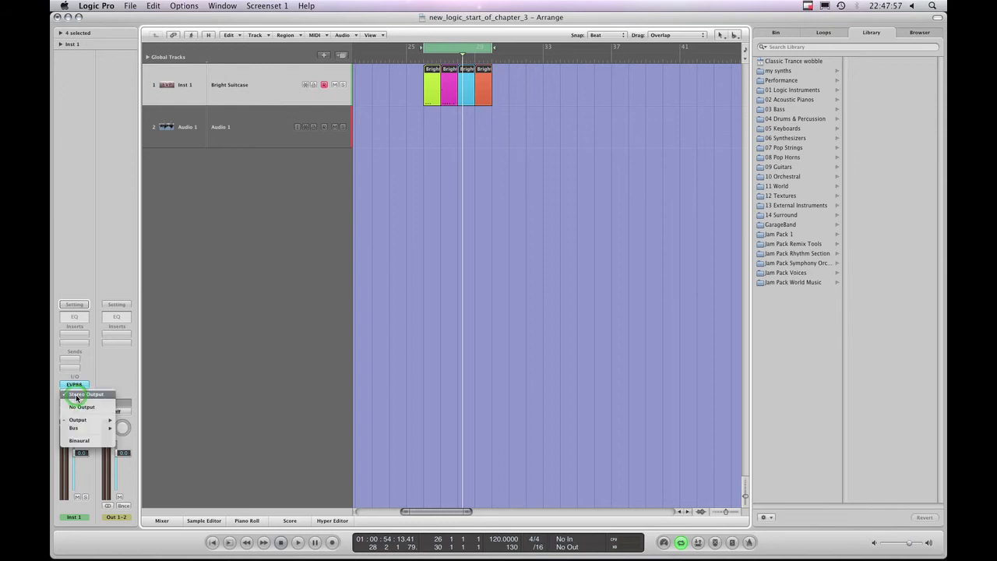
pyautogui.click(73, 274)
pyautogui.click(228, 123)
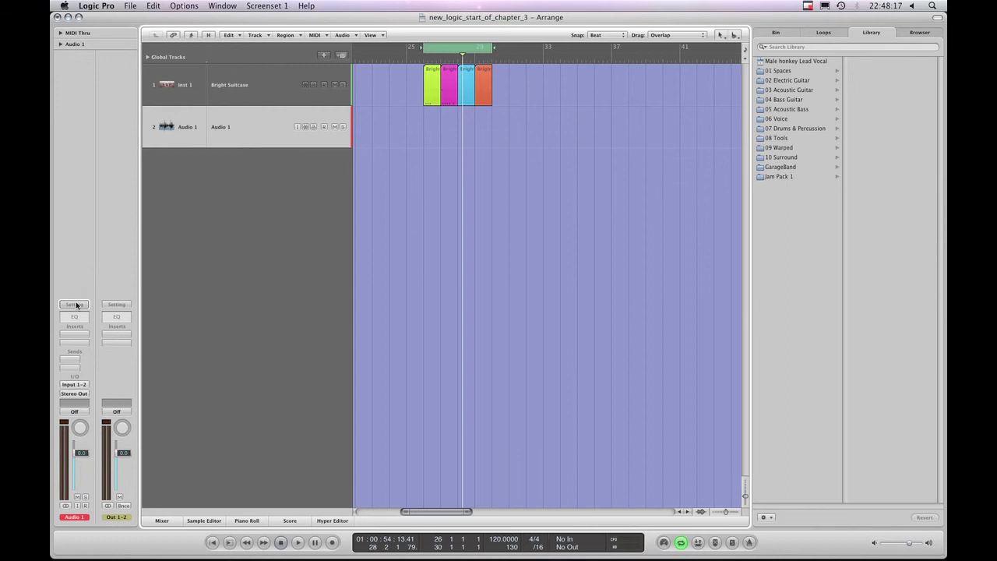
# Compare Audio 1 with Inst 1, then list Audio 1's outputs with Stereo Output checked.
pyautogui.click(75, 394)
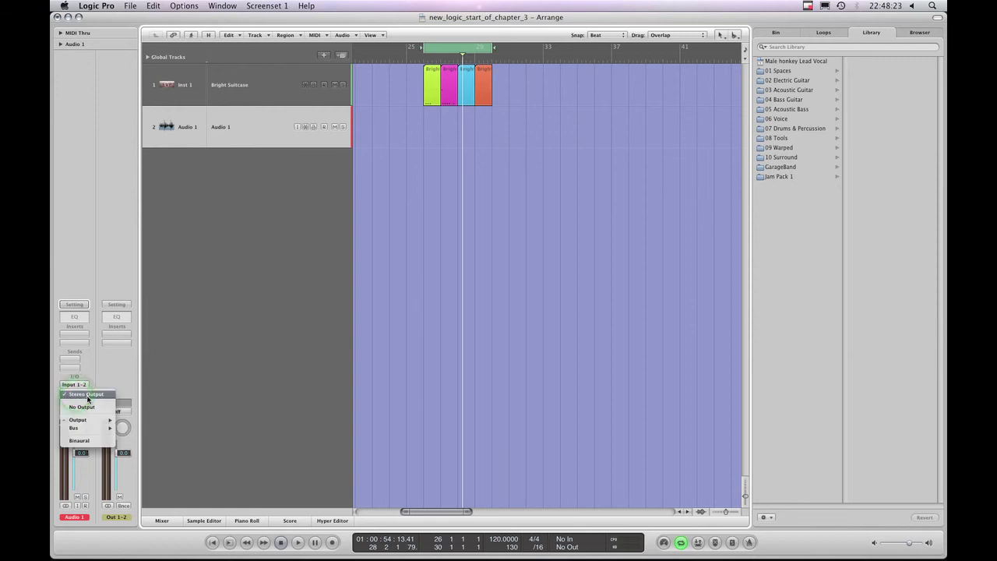
pyautogui.click(79, 273)
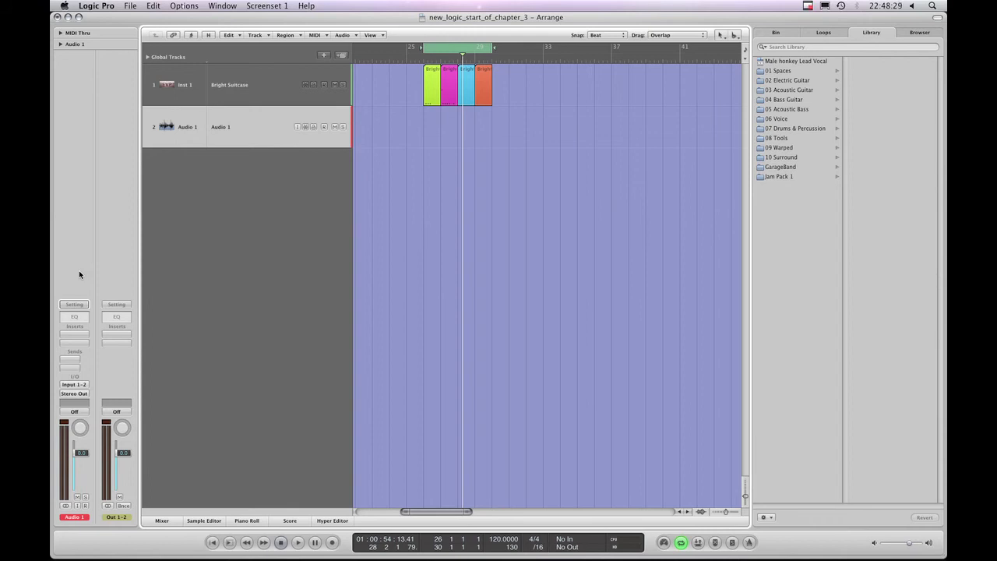
pyautogui.click(282, 92)
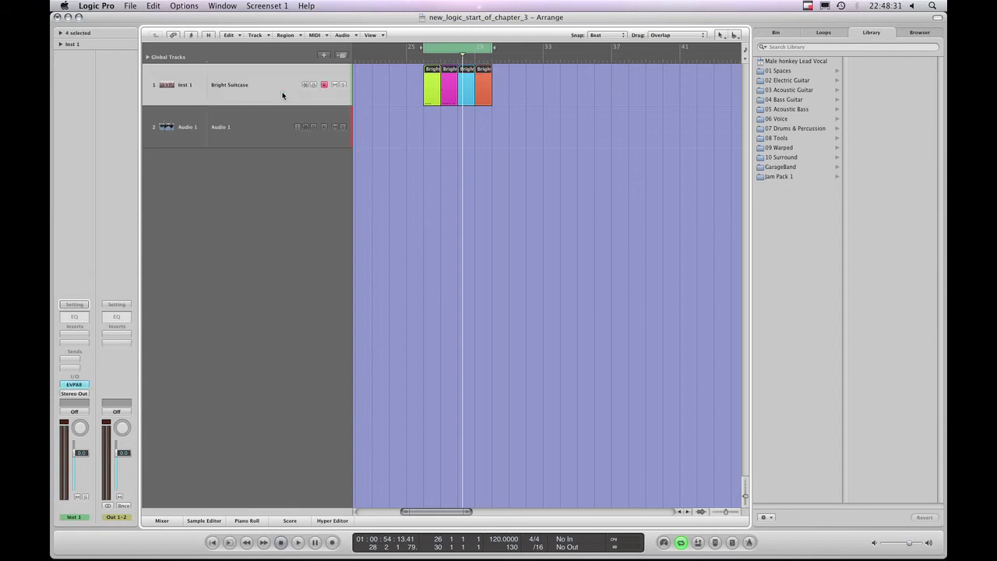
pyautogui.click(271, 134)
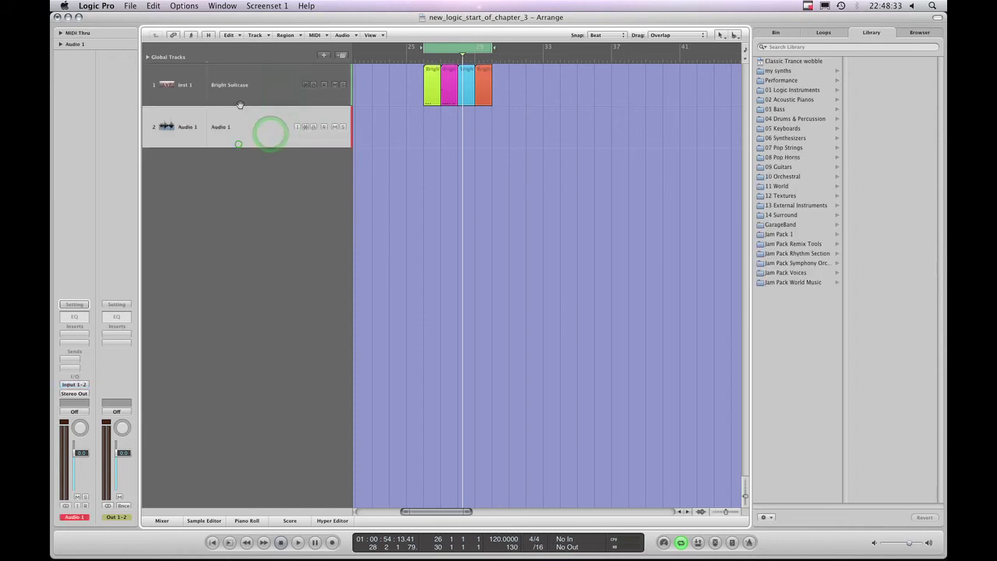
pyautogui.click(240, 98)
pyautogui.click(243, 114)
pyautogui.click(85, 395)
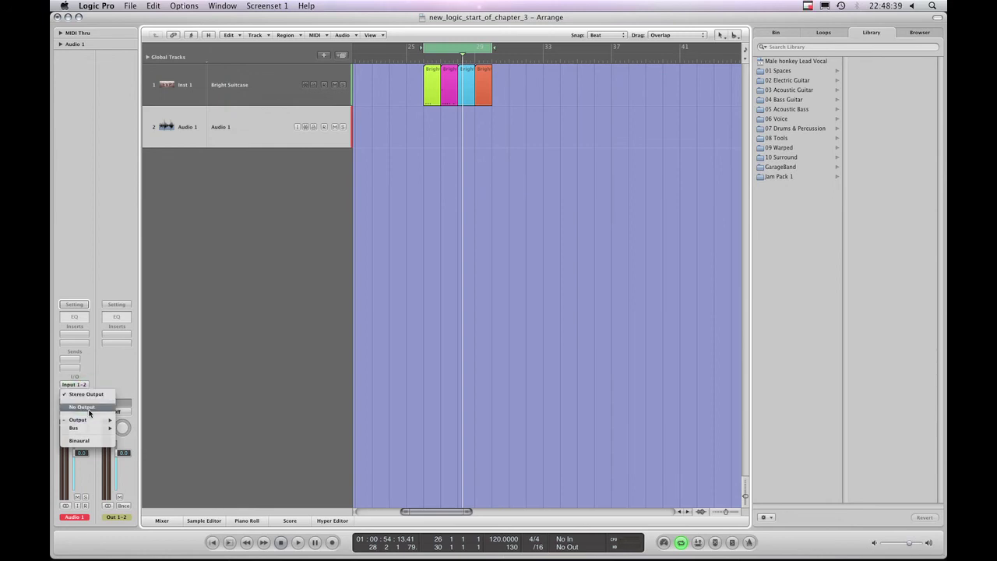
pyautogui.moveTo(94, 420)
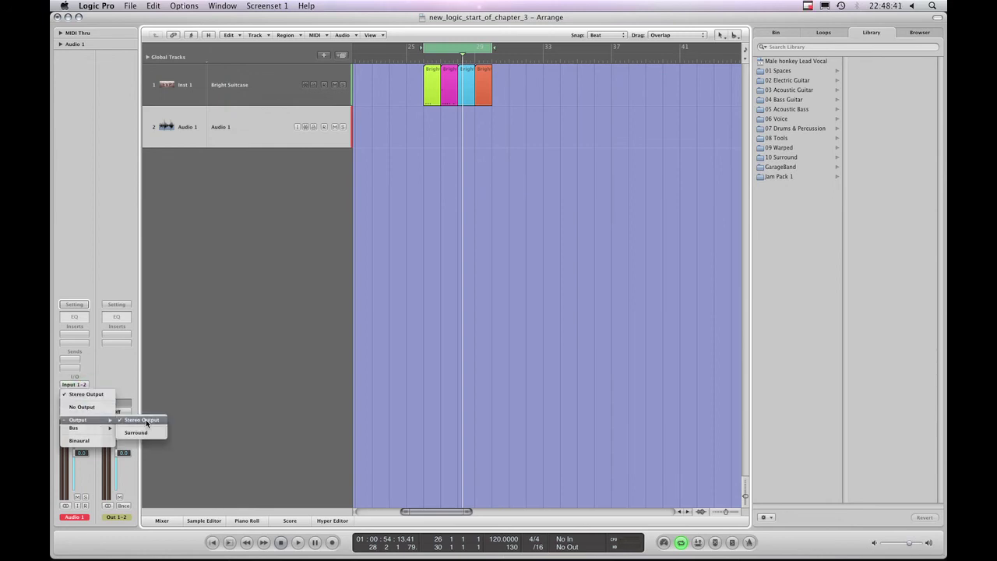